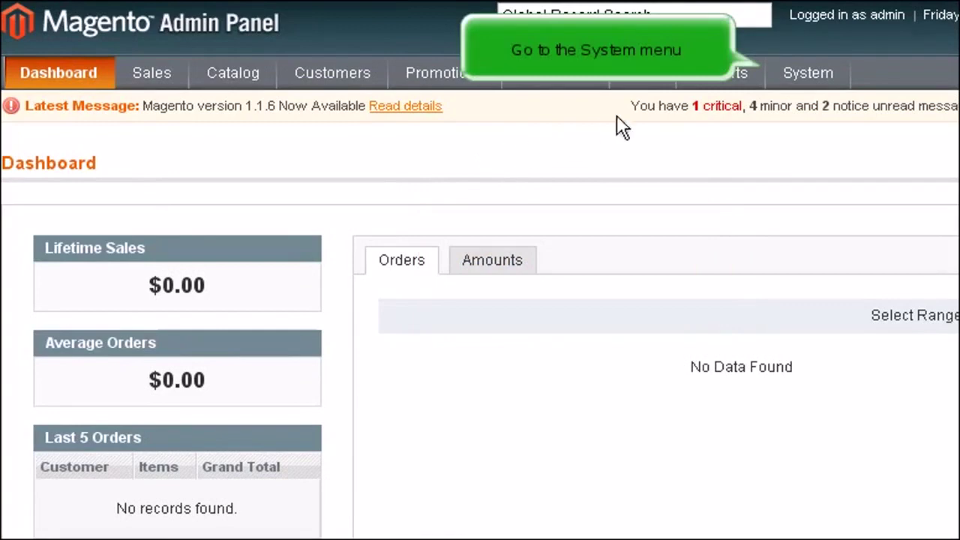
Show the System menu dropdown from the dashboard's top navigation bar
{"action": "mouse_move", "coordinate": [807, 72]}
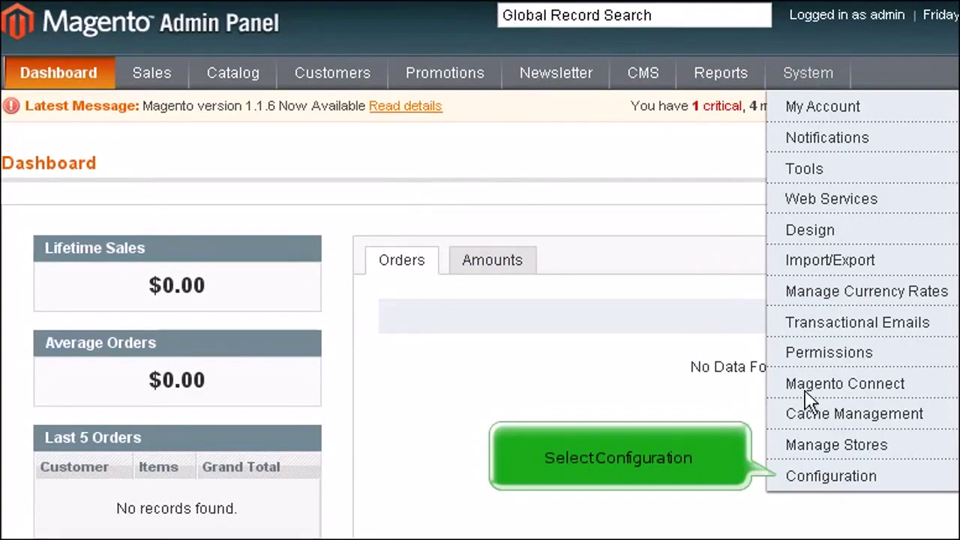
In General configuration, keep United States as default country and deselect Antarctica from allowed countries
{"action": "left_click", "coordinate": [804, 480]}
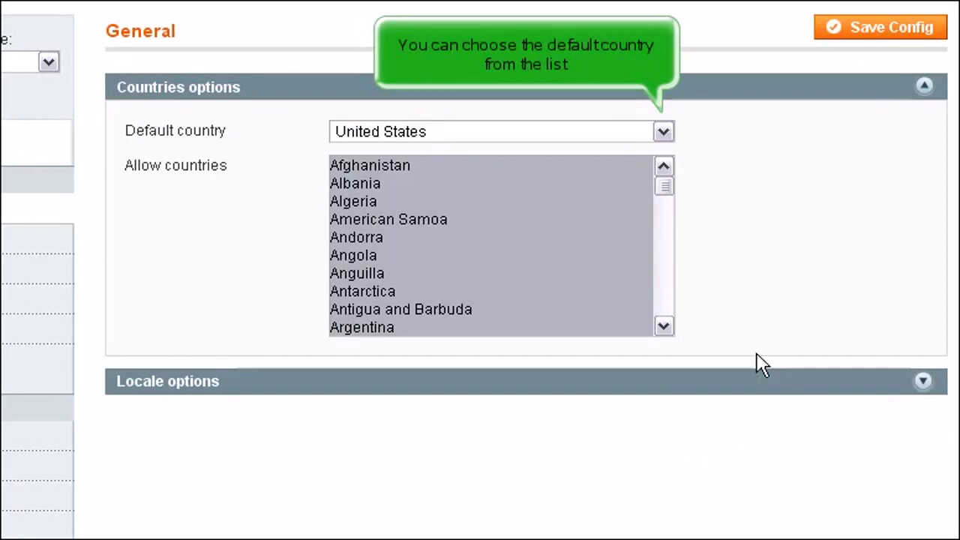
{"action": "left_click", "coordinate": [663, 132]}
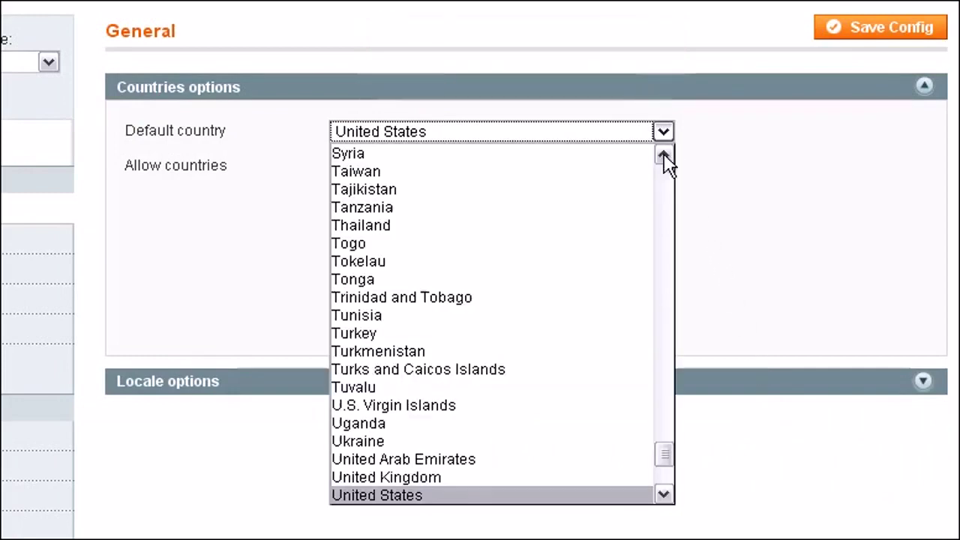
{"action": "left_click", "coordinate": [594, 497]}
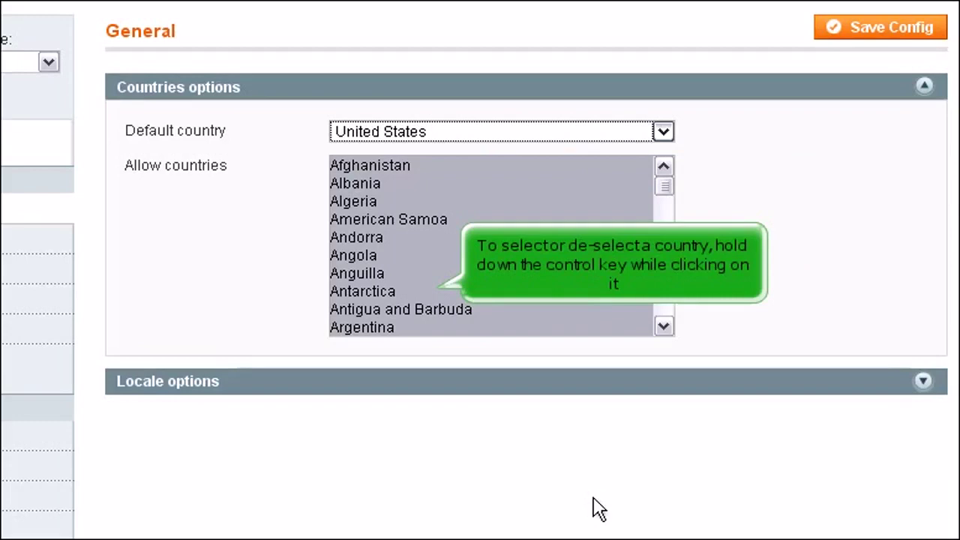
{"action": "left_click", "coordinate": [396, 291], "text": "ctrl"}
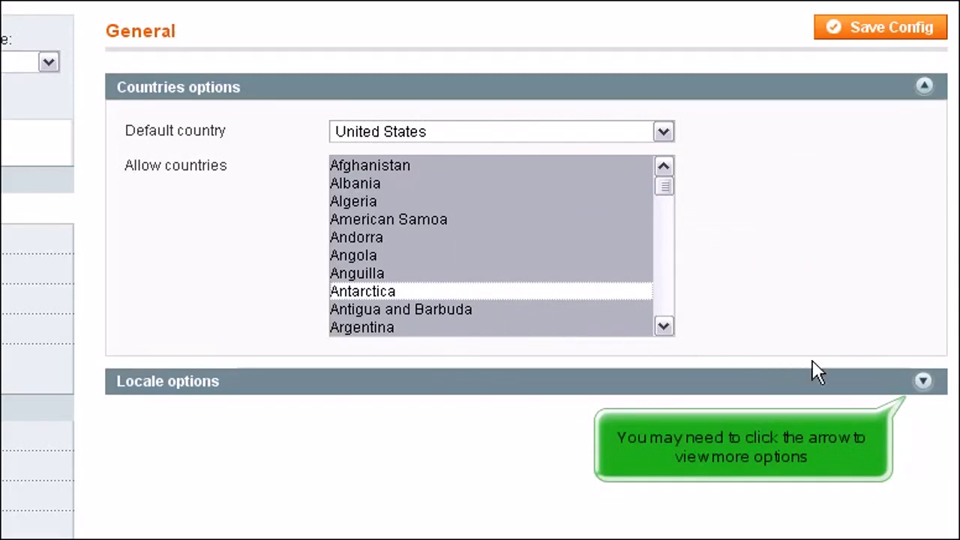
Set timezone to Pacific (America/Los_Angeles) and locale to English (United States), then save
{"action": "left_click", "coordinate": [923, 382]}
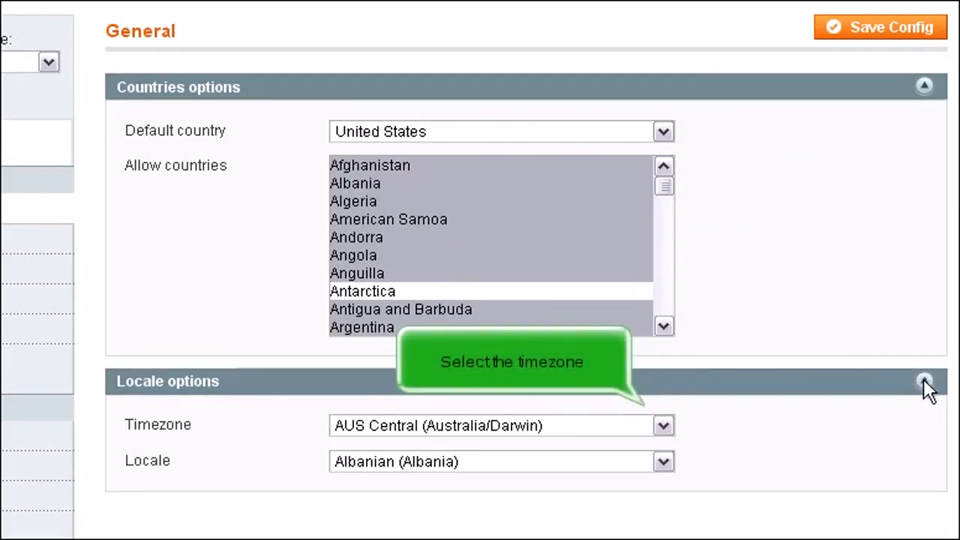
{"action": "left_click", "coordinate": [670, 427]}
{"action": "left_click", "coordinate": [591, 502]}
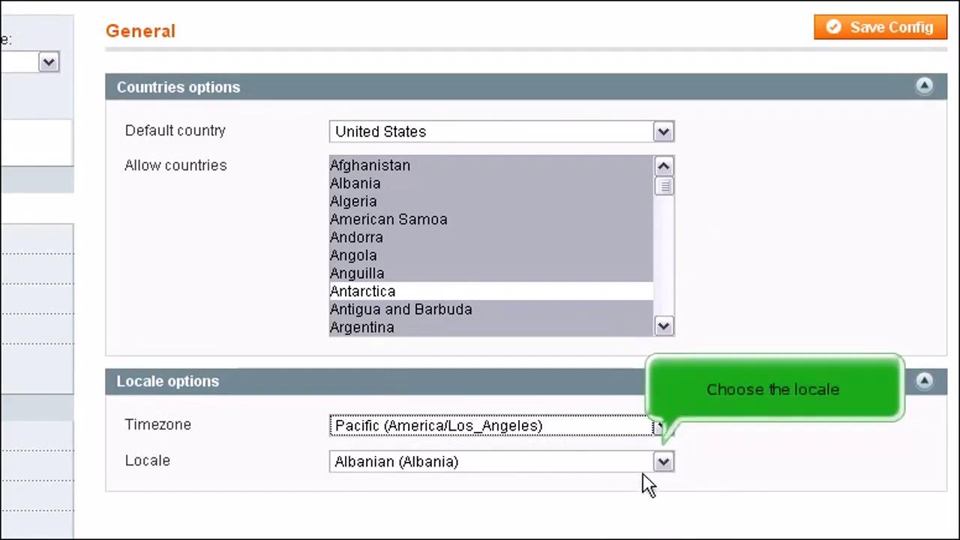
{"action": "left_click", "coordinate": [663, 462]}
{"action": "left_click", "coordinate": [574, 519]}
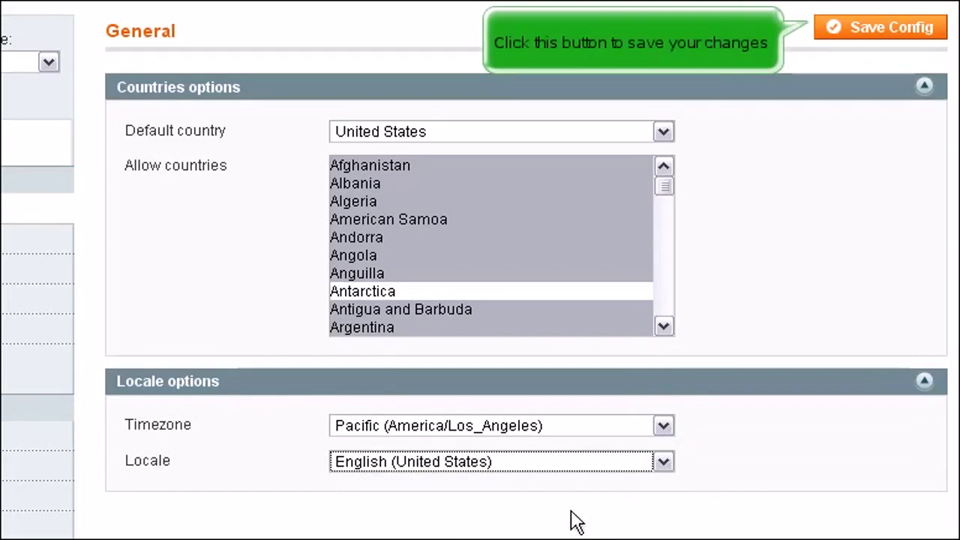
{"action": "left_click", "coordinate": [884, 32]}
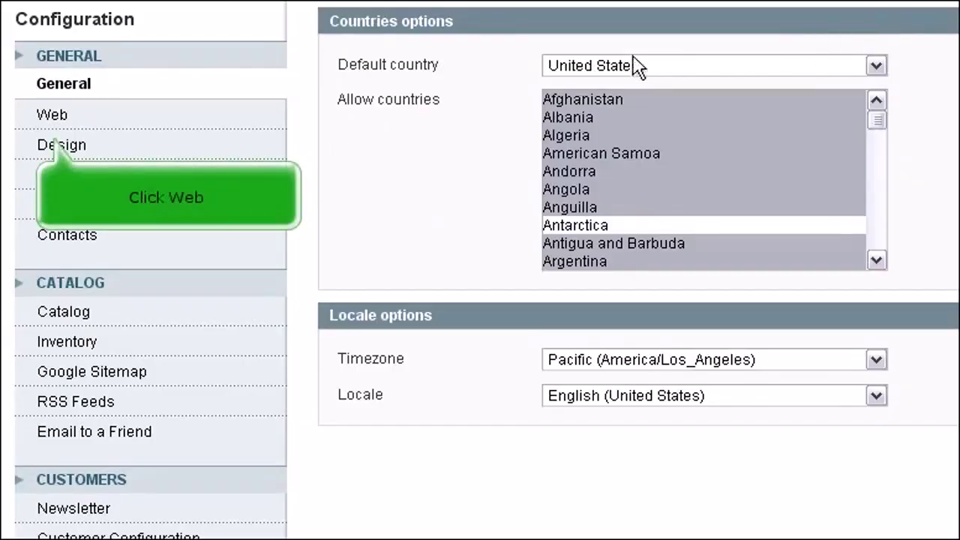
{"action": "left_click", "coordinate": [79, 120]}
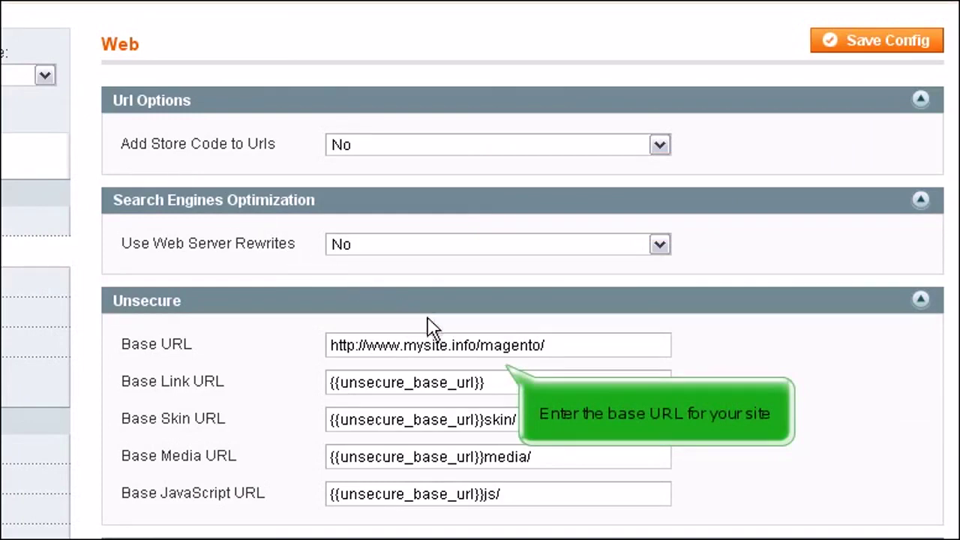
{"action": "left_click", "coordinate": [475, 346]}
{"action": "key", "text": "BackSpace"}
{"action": "key", "text": "BackSpace"}
{"action": "key", "text": "BackSpace"}
{"action": "type", "text": "com"}
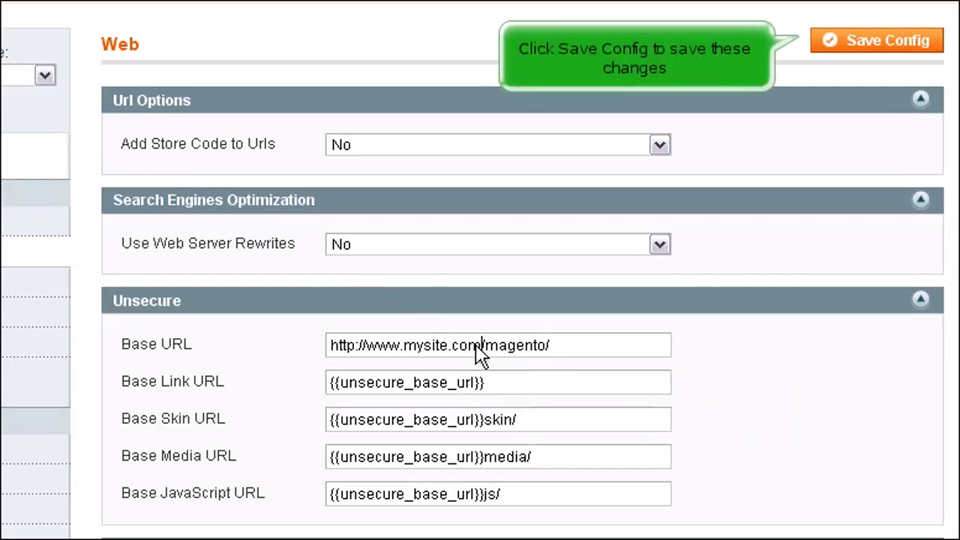
{"action": "left_click", "coordinate": [871, 42]}
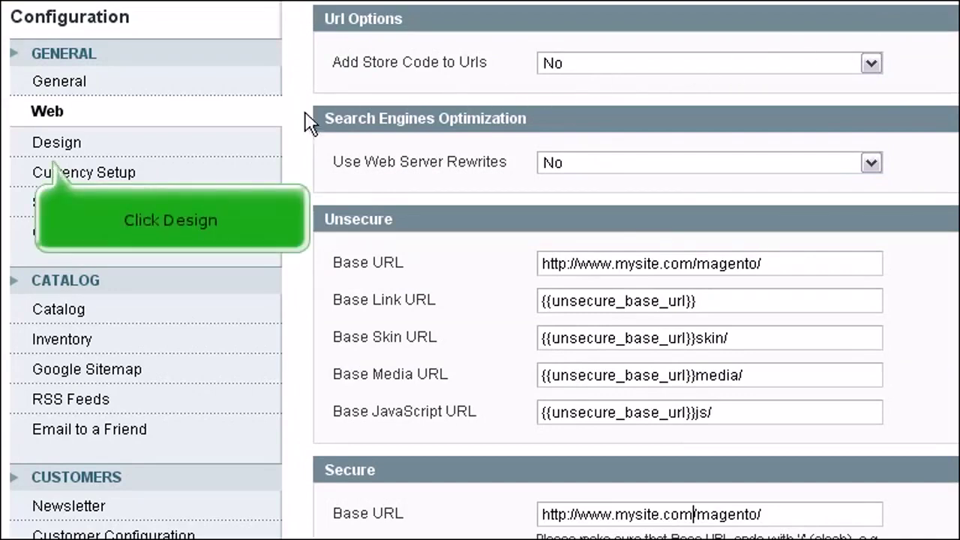
In Design settings, edit the Default Title so its ending reads 'y Store'
{"action": "left_click", "coordinate": [75, 144]}
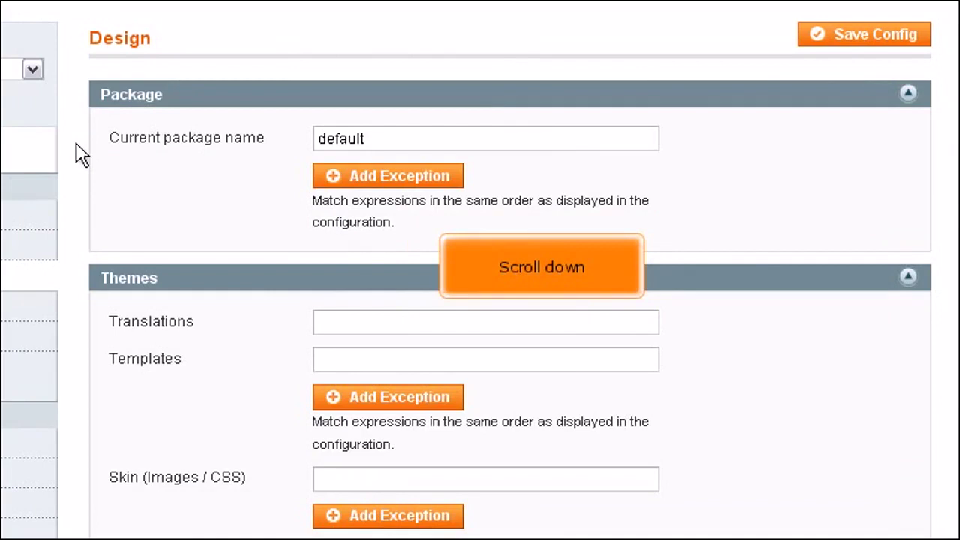
{"action": "scroll", "coordinate": [81, 156], "scroll_direction": "down", "scroll_amount": 10}
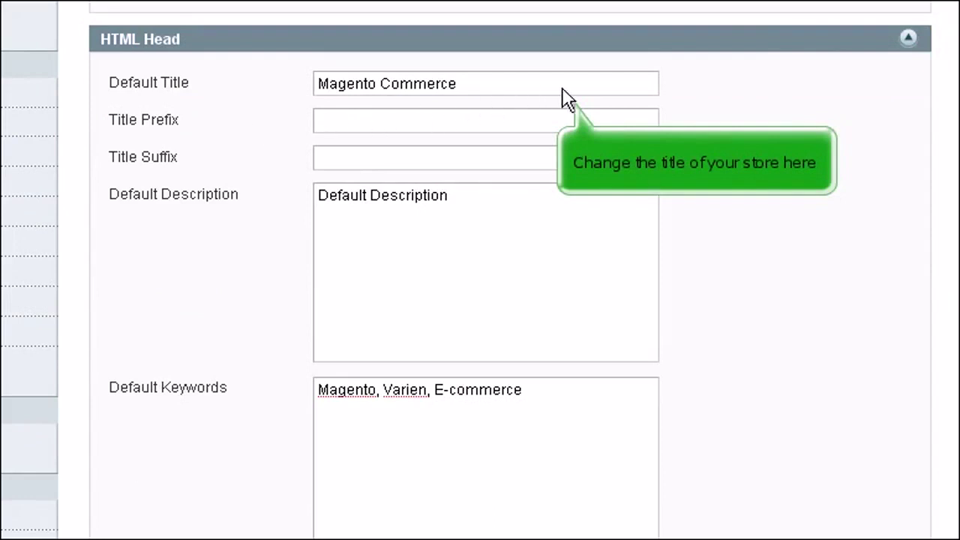
{"action": "left_click", "coordinate": [607, 85]}
{"action": "key", "text": "BackSpace"}
{"action": "key", "text": "BackSpace"}
{"action": "key", "text": "BackSpace"}
{"action": "key", "text": "BackSpace"}
{"action": "key", "text": "BackSpace"}
{"action": "key", "text": "BackSpace"}
{"action": "key", "text": "BackSpace"}
{"action": "key", "text": "BackSpace"}
{"action": "key", "text": "BackSpace"}
{"action": "key", "text": "BackSpace"}
{"action": "key", "text": "BackSpace"}
{"action": "key", "text": "BackSpace"}
{"action": "key", "text": "BackSpace"}
{"action": "key", "text": "BackSpace"}
{"action": "key", "text": "BackSpace"}
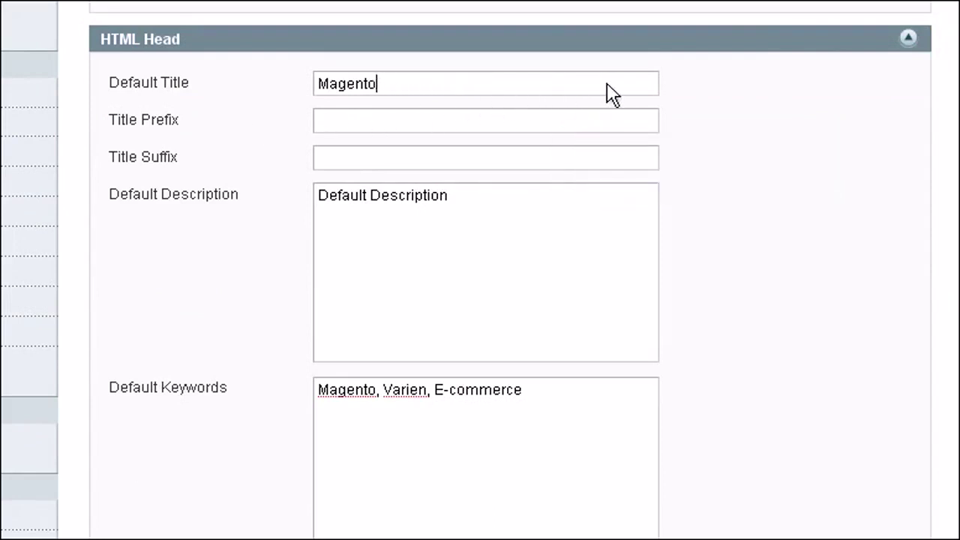
{"action": "type", "text": "y Store"}
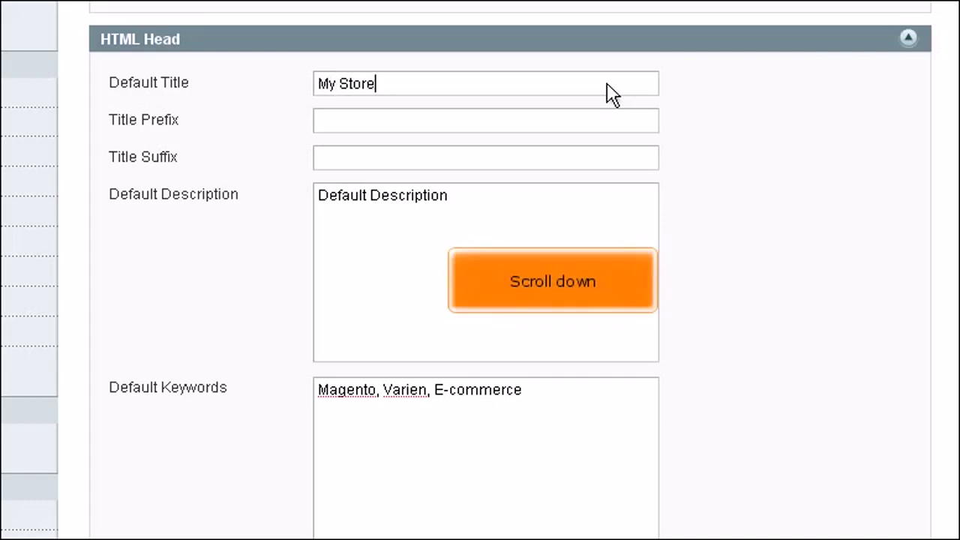
Change the Logo Image Src file extension from gif to png
{"action": "scroll", "coordinate": [610, 94], "scroll_direction": "down", "scroll_amount": 10}
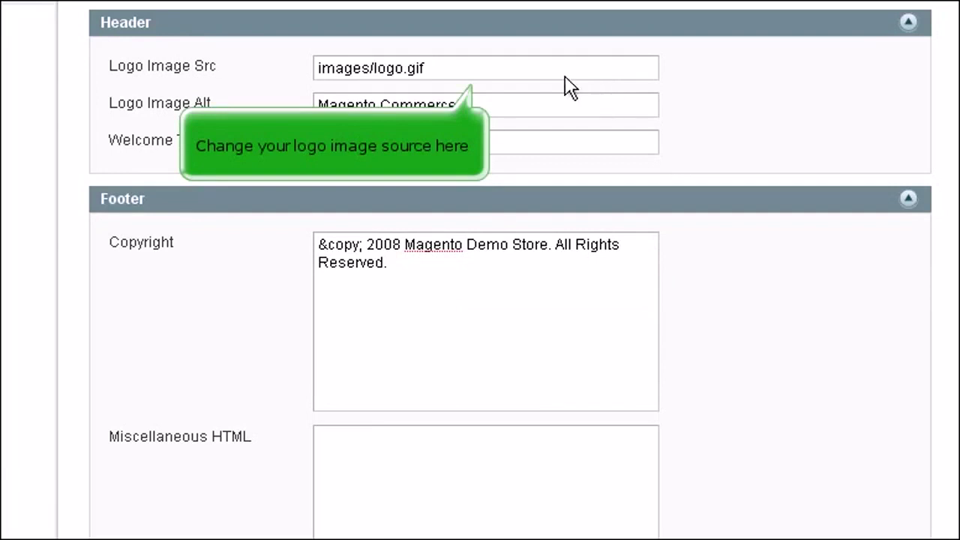
{"action": "left_click", "coordinate": [515, 79]}
{"action": "key", "text": "BackSpace"}
{"action": "key", "text": "BackSpace"}
{"action": "key", "text": "BackSpace"}
{"action": "type", "text": "png"}
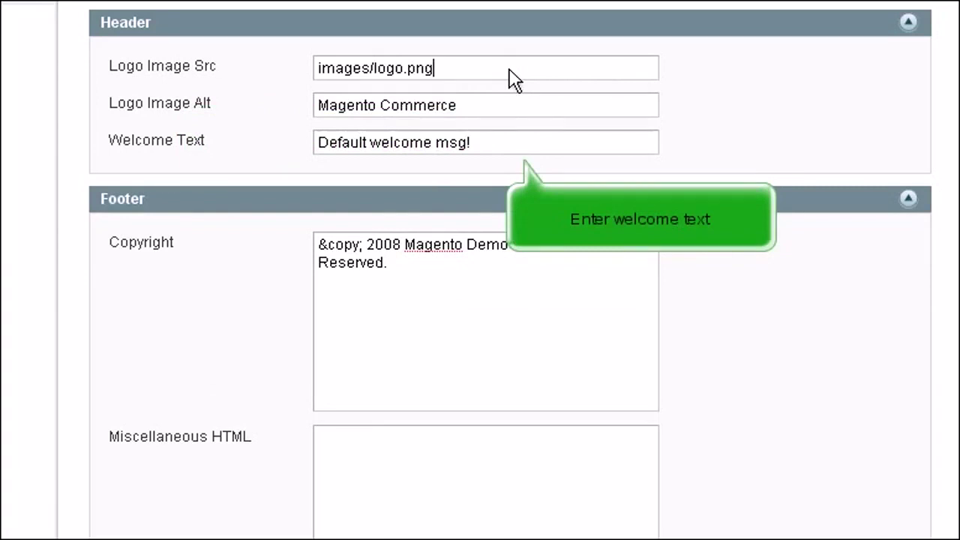
Replace the Welcome Text with 'Welcome to My Store!'
{"action": "left_click", "coordinate": [568, 150]}
{"action": "key", "text": "BackSpace"}
{"action": "key", "text": "BackSpace"}
{"action": "key", "text": "BackSpace"}
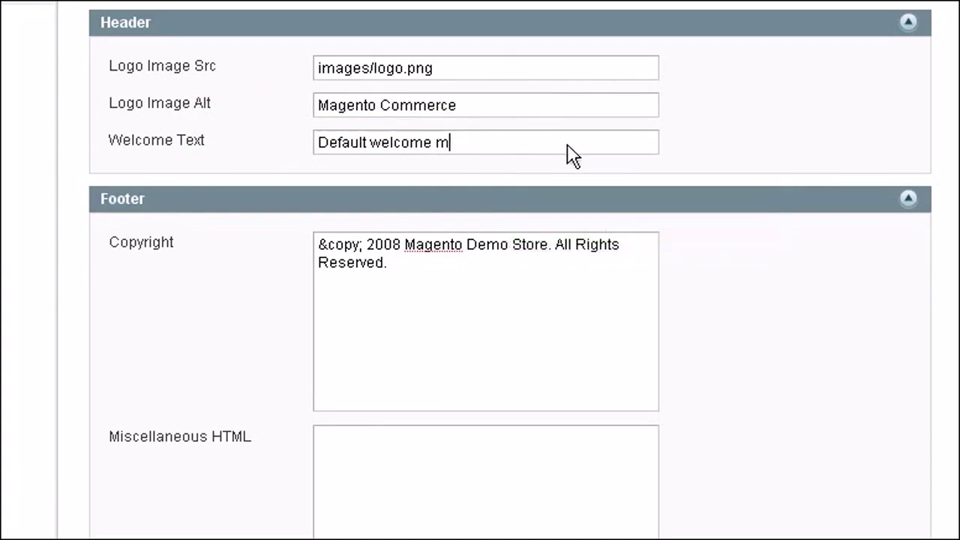
{"action": "key", "text": "BackSpace"}
{"action": "key", "text": "BackSpace"}
{"action": "key", "text": "BackSpace"}
{"action": "key", "text": "BackSpace"}
{"action": "key", "text": "BackSpace"}
{"action": "key", "text": "BackSpace"}
{"action": "key", "text": "BackSpace"}
{"action": "key", "text": "BackSpace"}
{"action": "key", "text": "BackSpace"}
{"action": "key", "text": "BackSpace"}
{"action": "key", "text": "BackSpace"}
{"action": "key", "text": "BackSpace"}
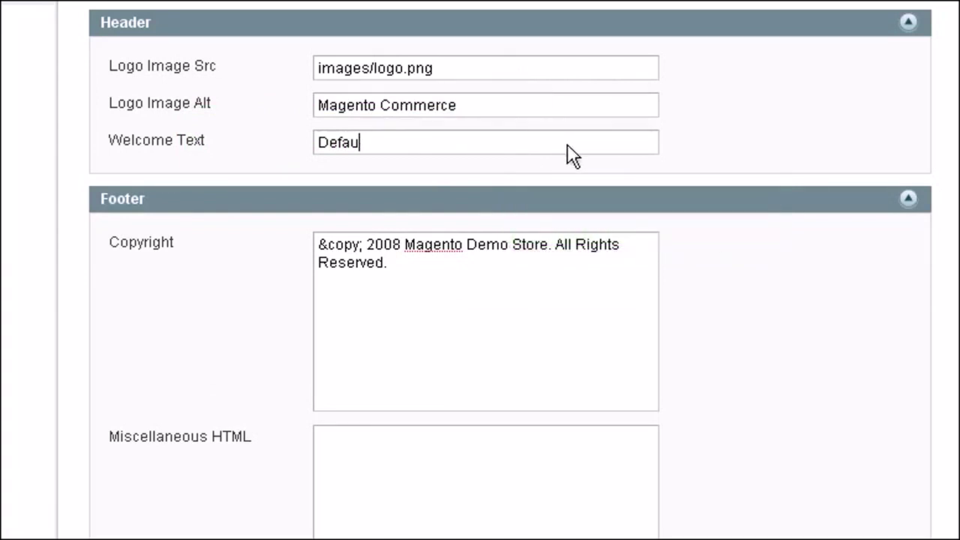
{"action": "key", "text": "BackSpace"}
{"action": "key", "text": "BackSpace"}
{"action": "key", "text": "BackSpace"}
{"action": "key", "text": "BackSpace"}
{"action": "key", "text": "BackSpace"}
{"action": "type", "text": "Welcome"}
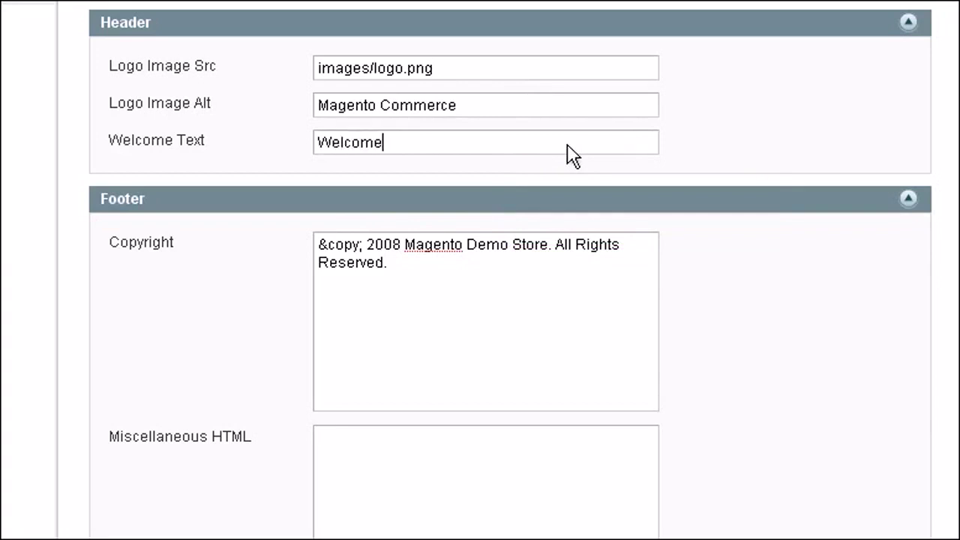
{"action": "type", "text": " to My Store!"}
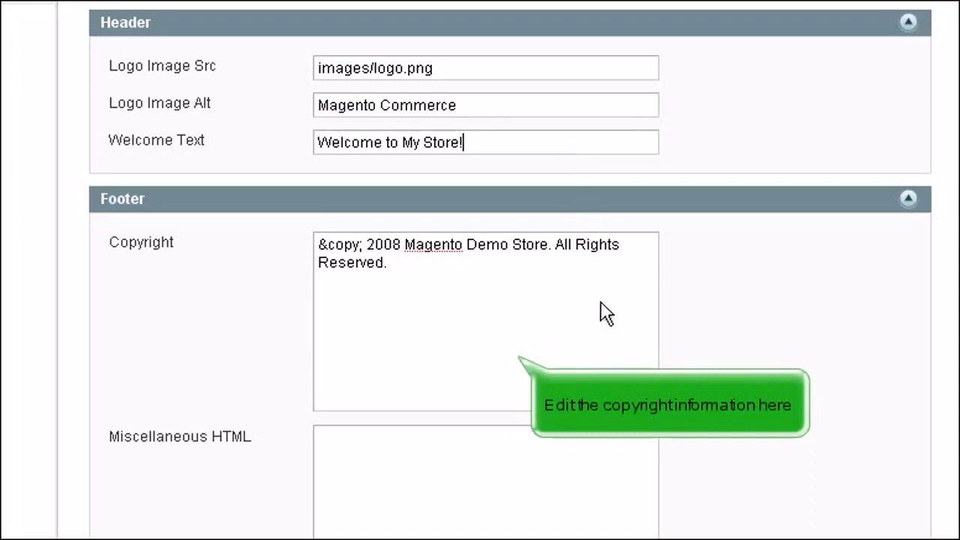
Add a new footer copyright line reading 'Web design by My Store Inc'
{"action": "left_click", "coordinate": [609, 337]}
{"action": "key", "text": "Return"}
{"action": "key", "text": "Return"}
{"action": "type", "text": "Web des"}
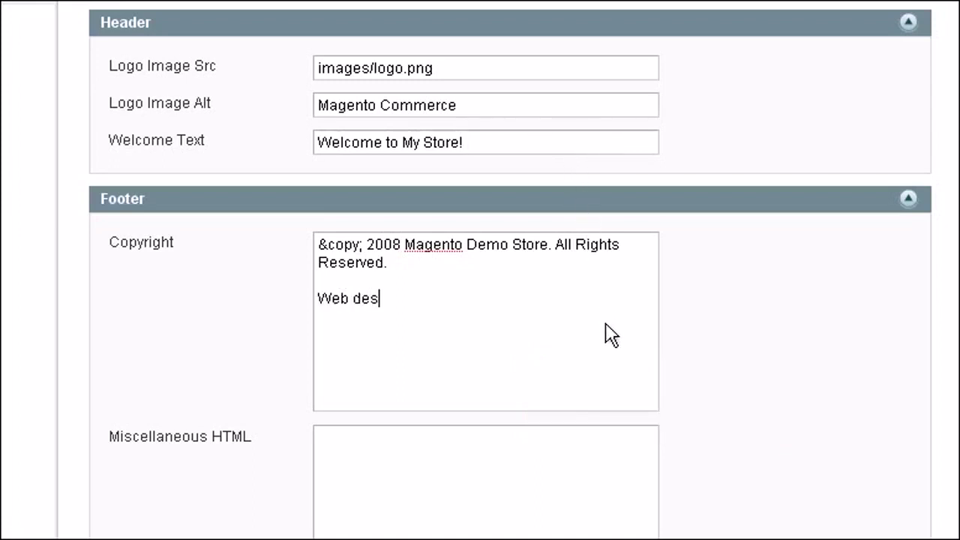
{"action": "type", "text": "ign by My Store Inc"}
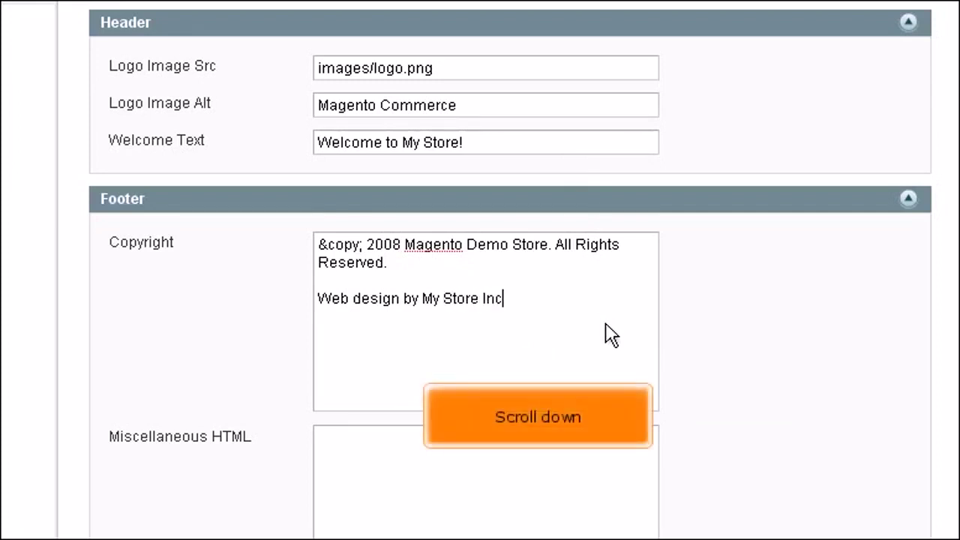
{"action": "scroll", "coordinate": [611, 335], "scroll_direction": "down", "scroll_amount": 10}
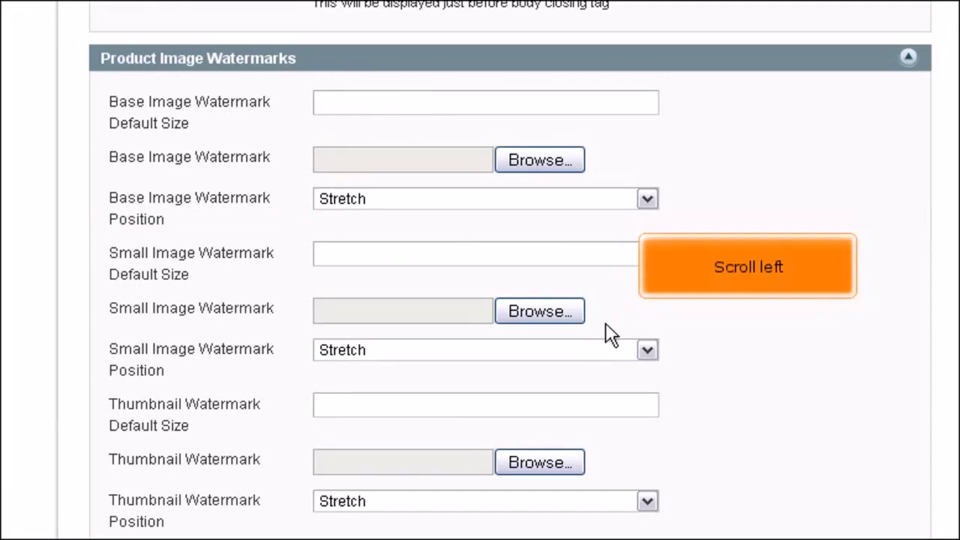
{"action": "scroll", "coordinate": [612, 335], "scroll_direction": "left", "scroll_amount": 5}
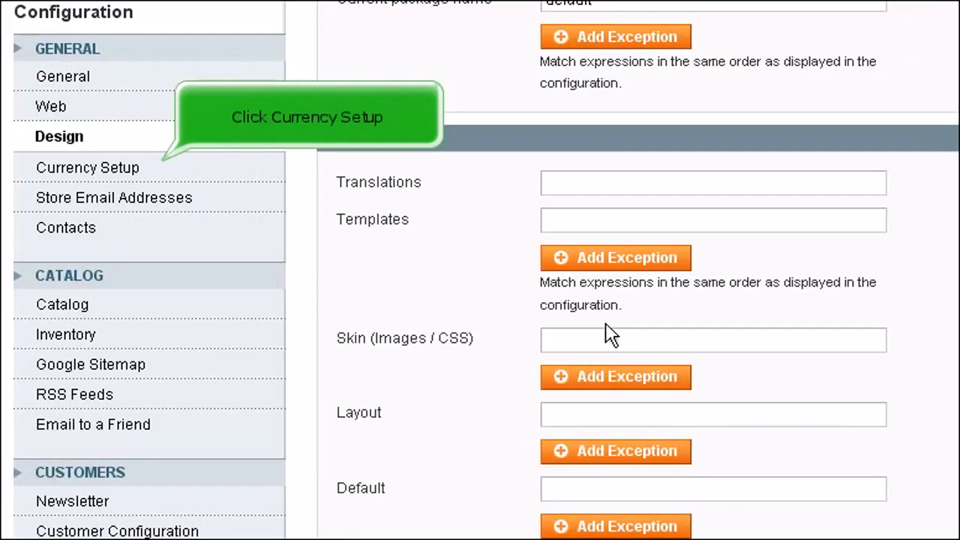
Add East Caribbean Dollar to the allowed currencies alongside Euro and save Currency Setup
{"action": "left_click", "coordinate": [118, 168]}
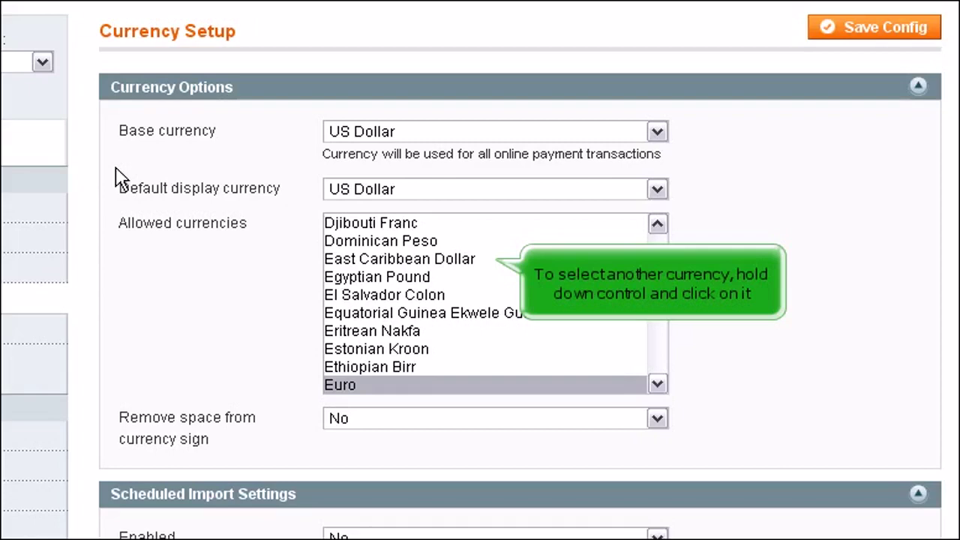
{"action": "left_click", "coordinate": [473, 261], "text": "ctrl"}
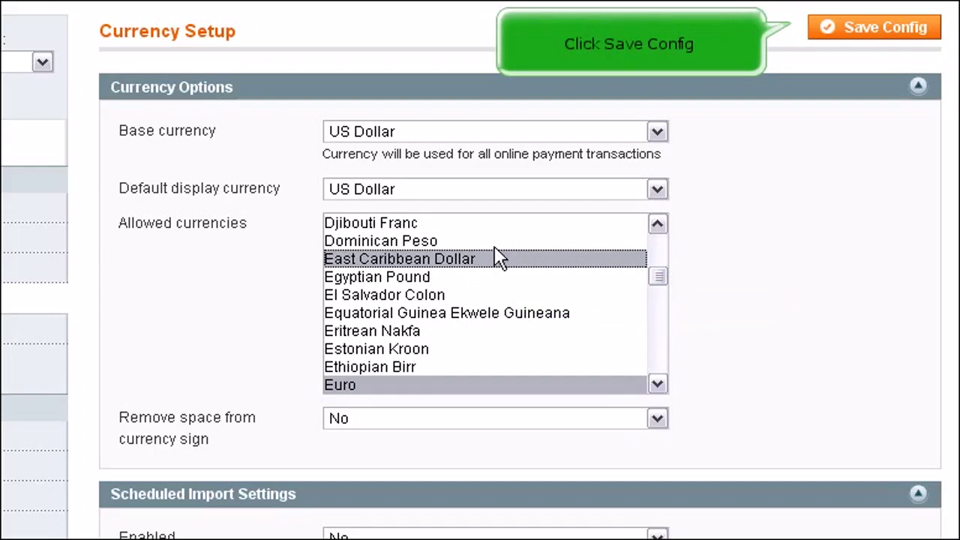
{"action": "left_click", "coordinate": [861, 30]}
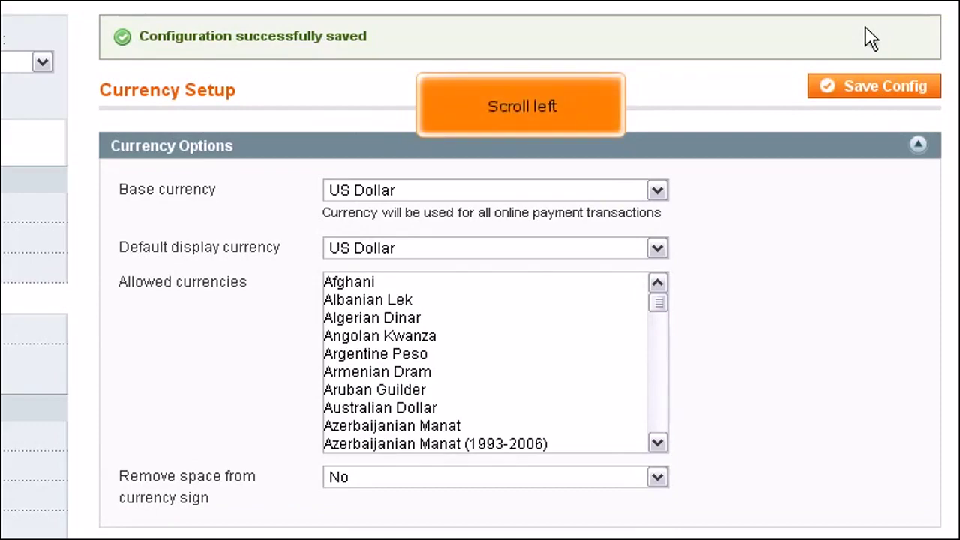
{"action": "scroll", "coordinate": [871, 37], "scroll_direction": "left", "scroll_amount": 5}
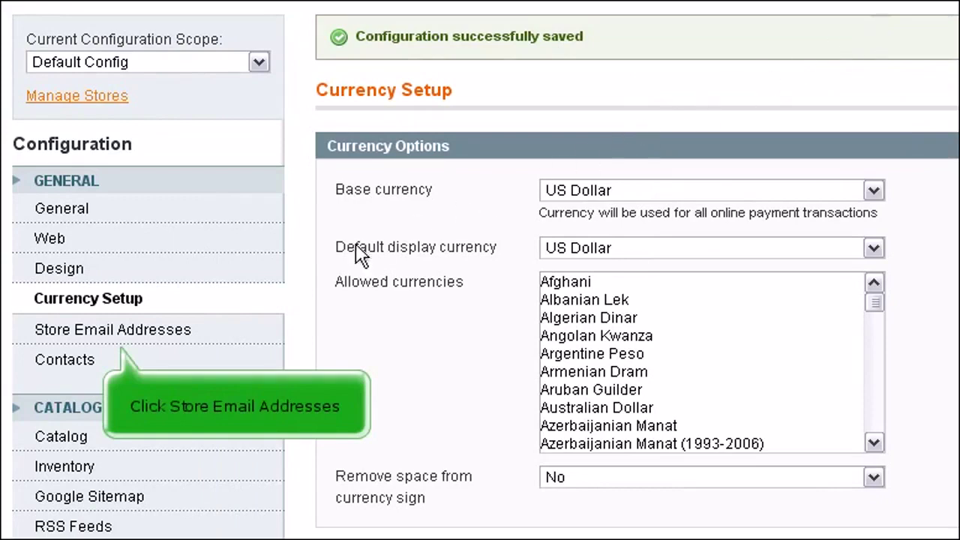
Review the Store Email Addresses settings, then move on to the Contacts configuration
{"action": "left_click", "coordinate": [176, 333]}
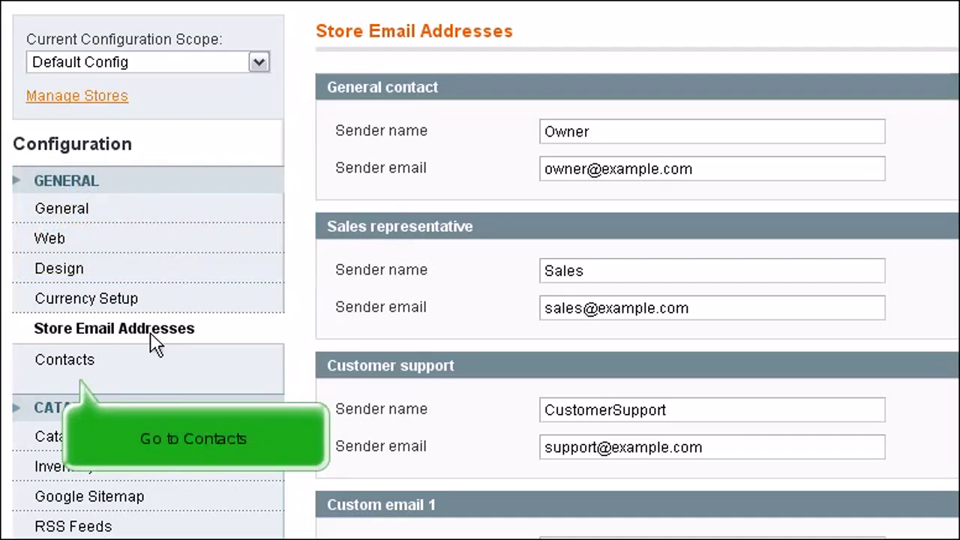
{"action": "left_click", "coordinate": [101, 367]}
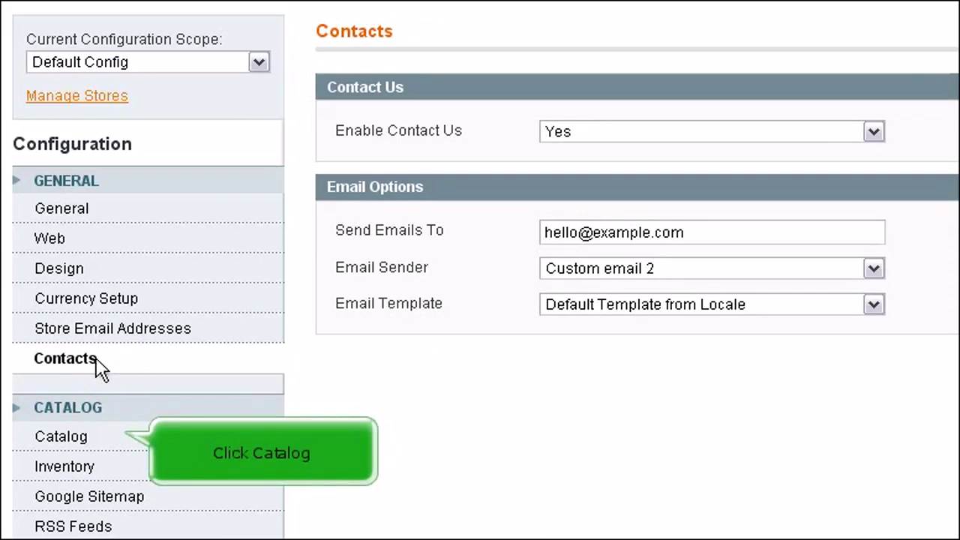
Review the Catalog settings, then move on to the Inventory stock options
{"action": "left_click", "coordinate": [81, 443]}
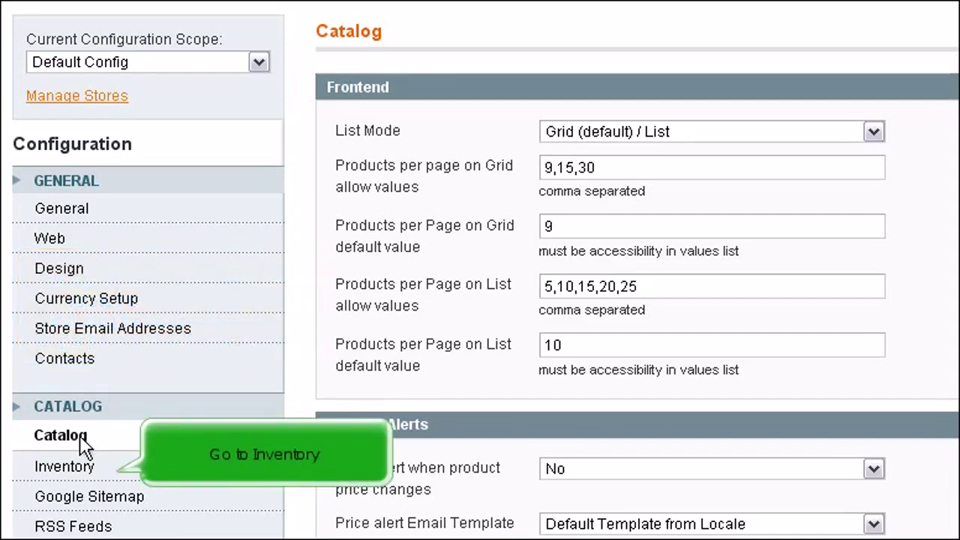
{"action": "left_click", "coordinate": [66, 466]}
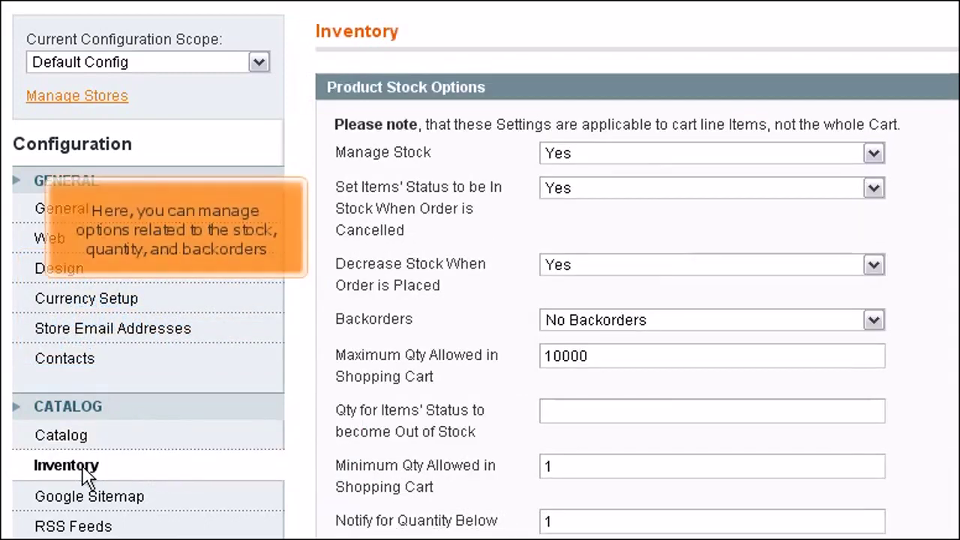